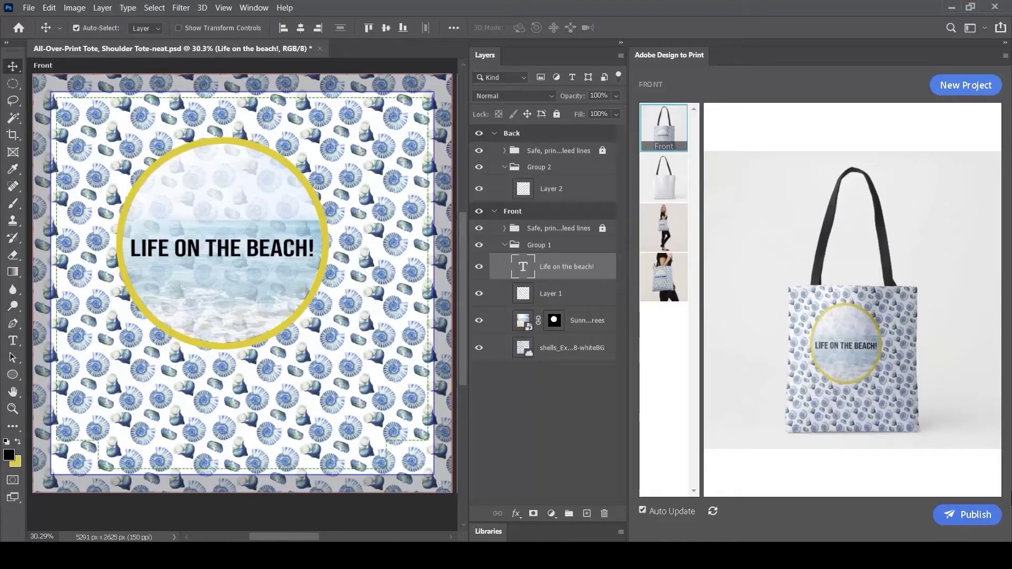
- Publish the tote design from Design to Print to Zazzle as an Object Level Upload
left_click(974, 522)
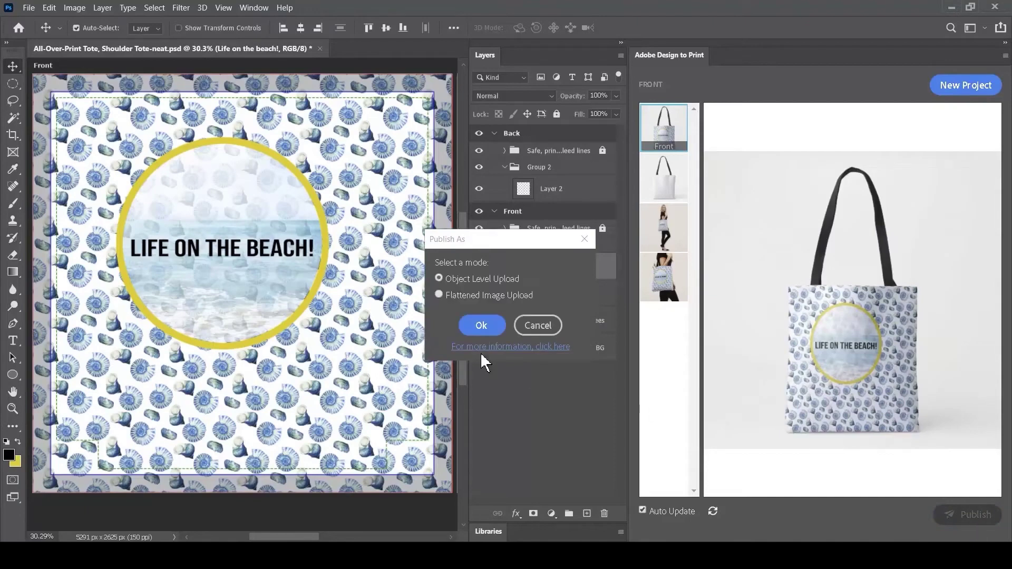
left_click(482, 331)
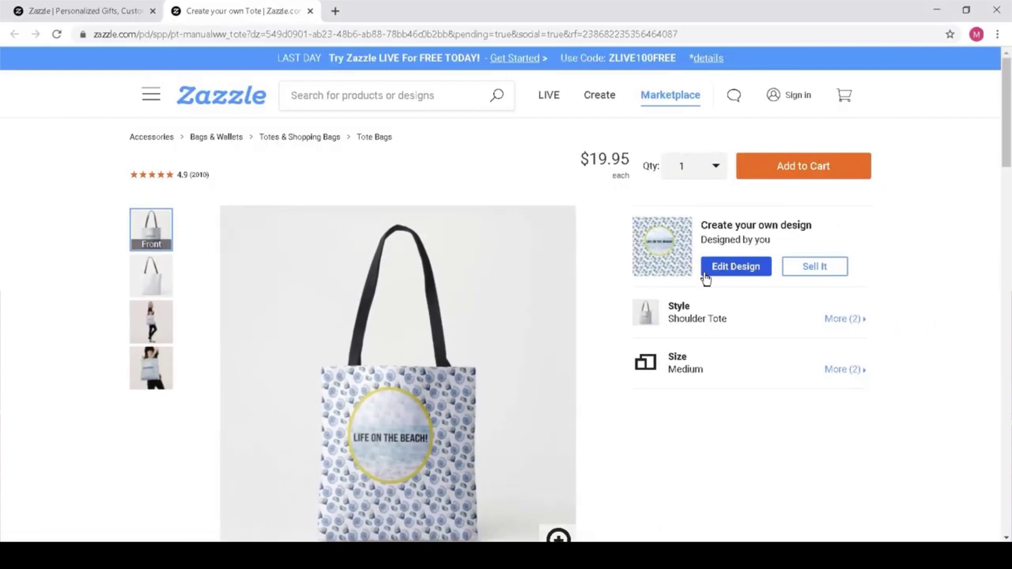
- Open the published tote in Zazzle's design editor to review its layers
left_click(705, 275)
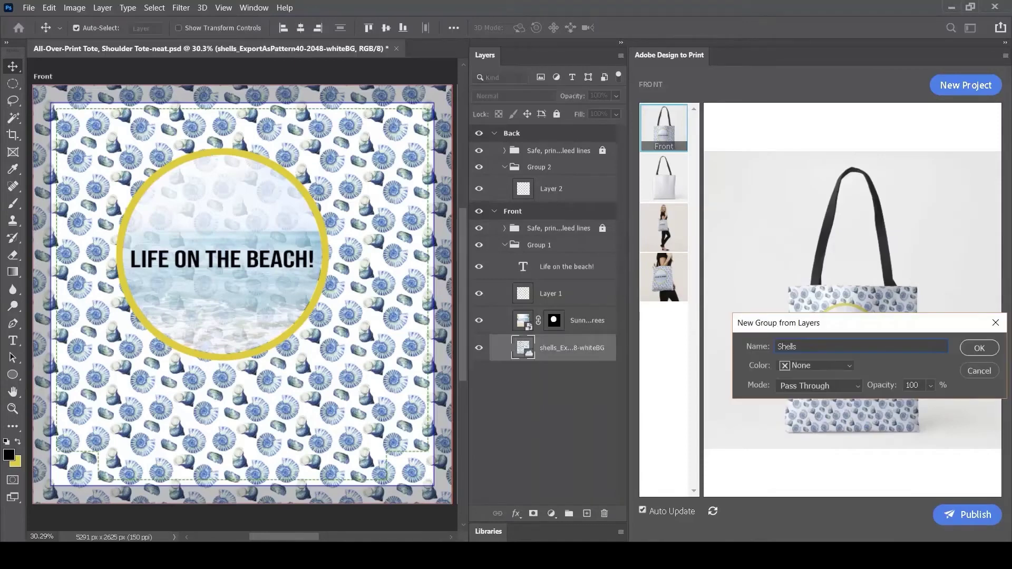
- Finish the Shells group, then group Layer 1 and the masked photo layer as 'Window'
key("Return")
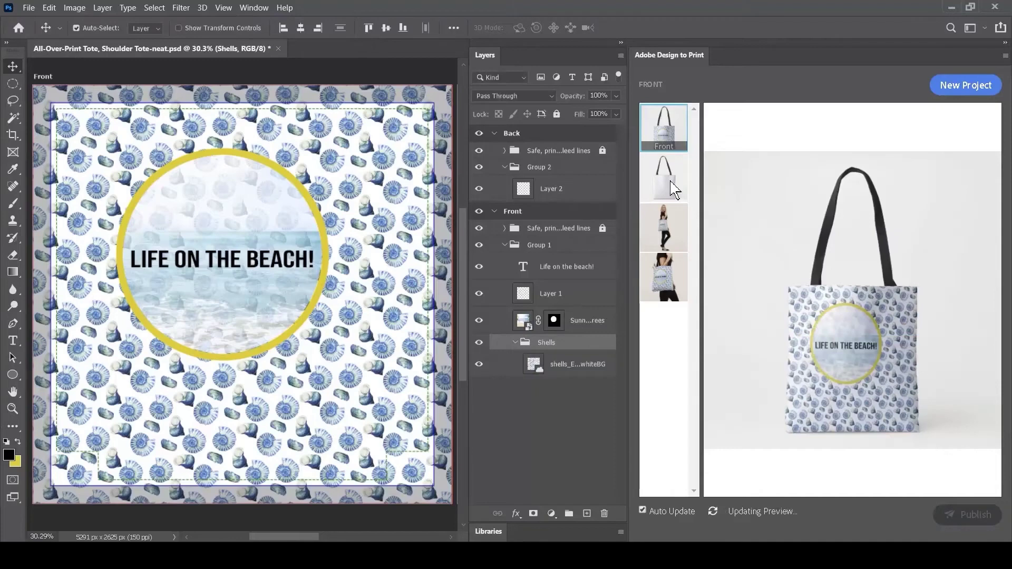
left_click(534, 296)
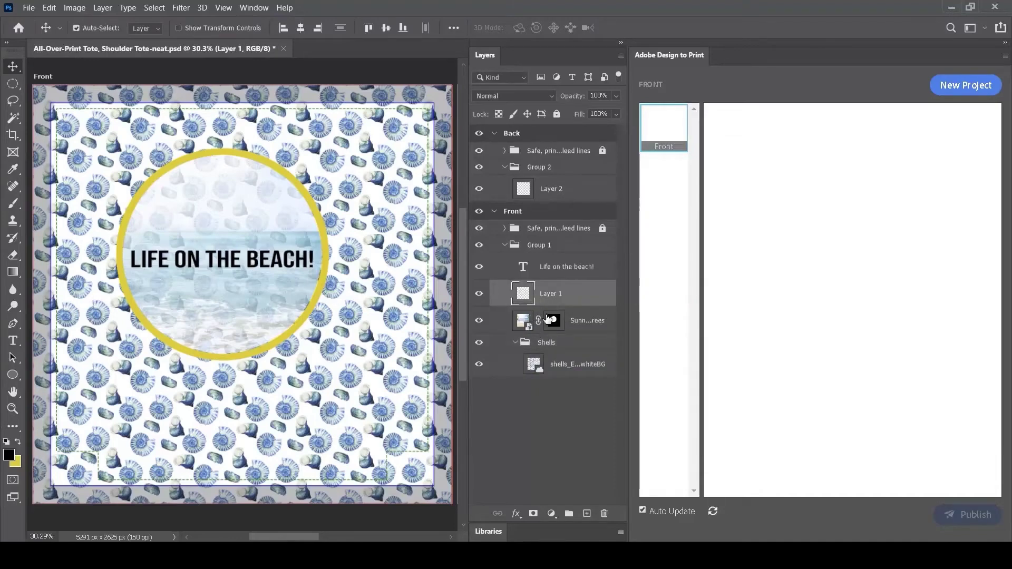
left_click(530, 322, "shift")
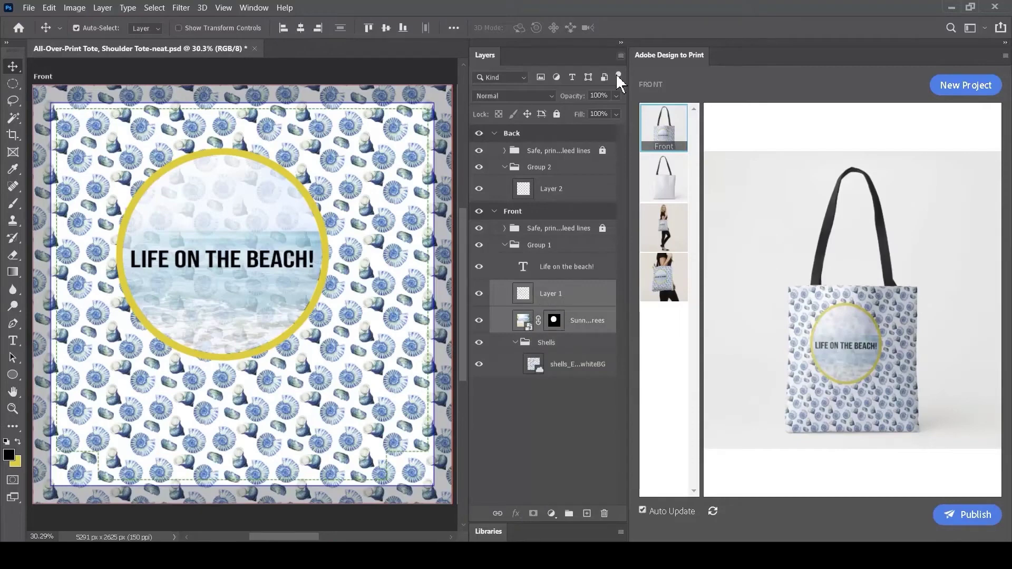
left_click(621, 55)
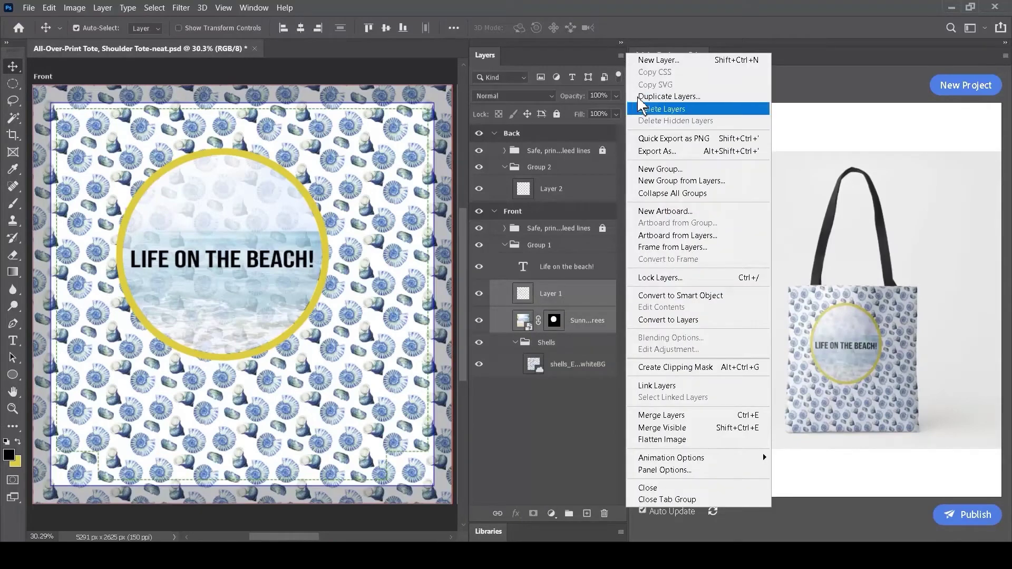
left_click(677, 180)
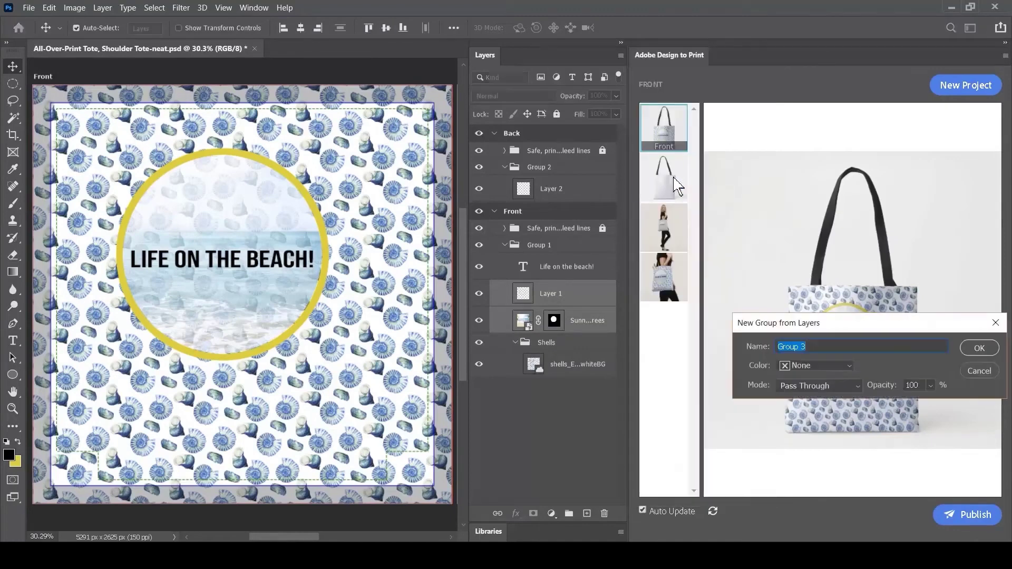
type("Window")
key("Return")
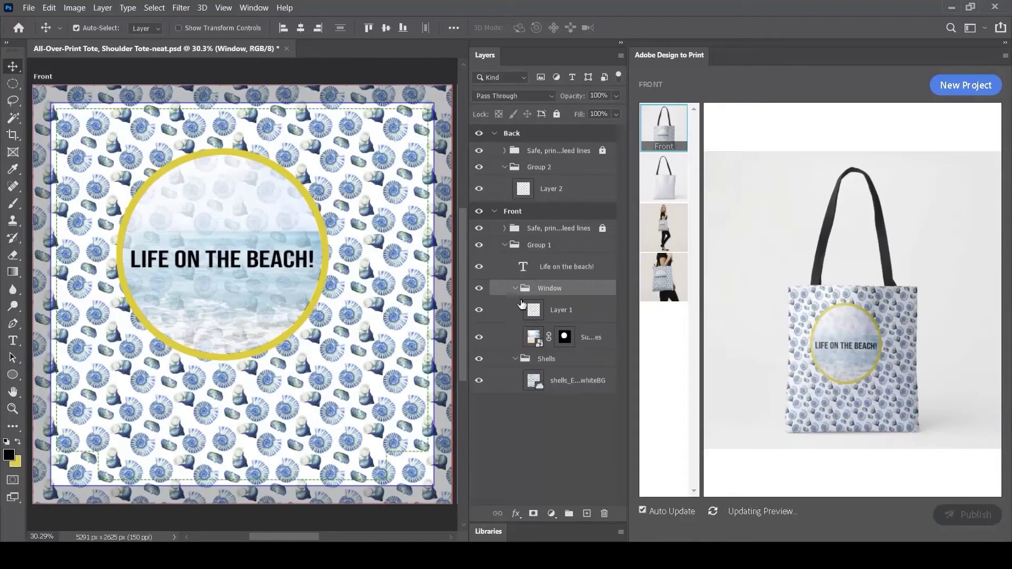
- Group the 'Life on the beach!' text layer into a new group named 'Message'
left_click(527, 273)
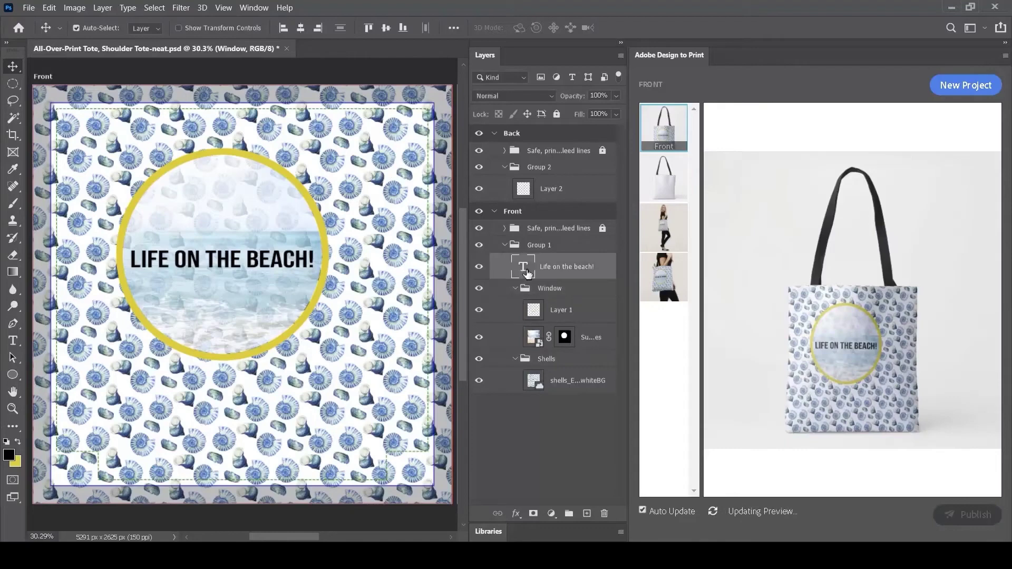
left_click(621, 56)
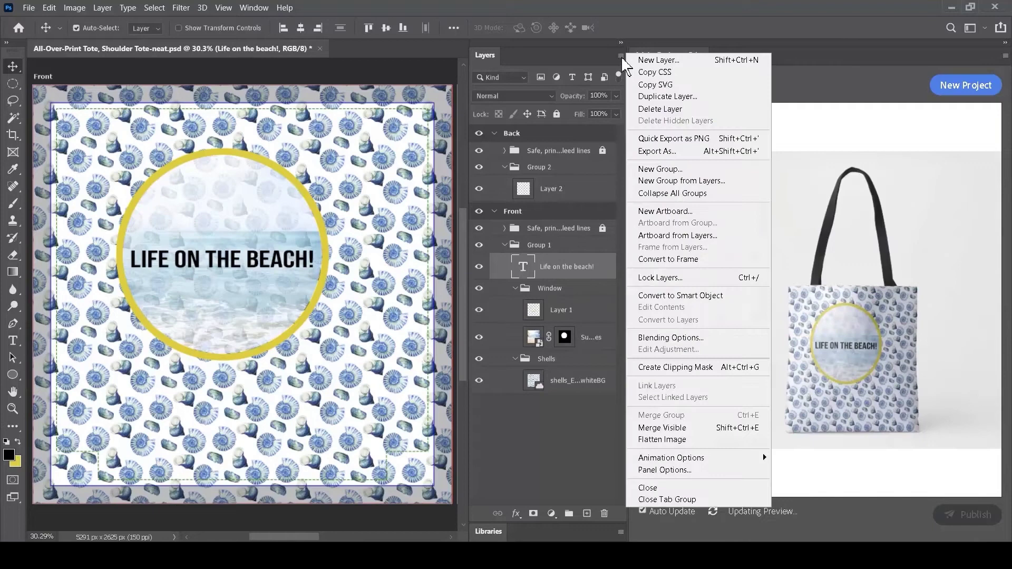
left_click(681, 180)
type("Message")
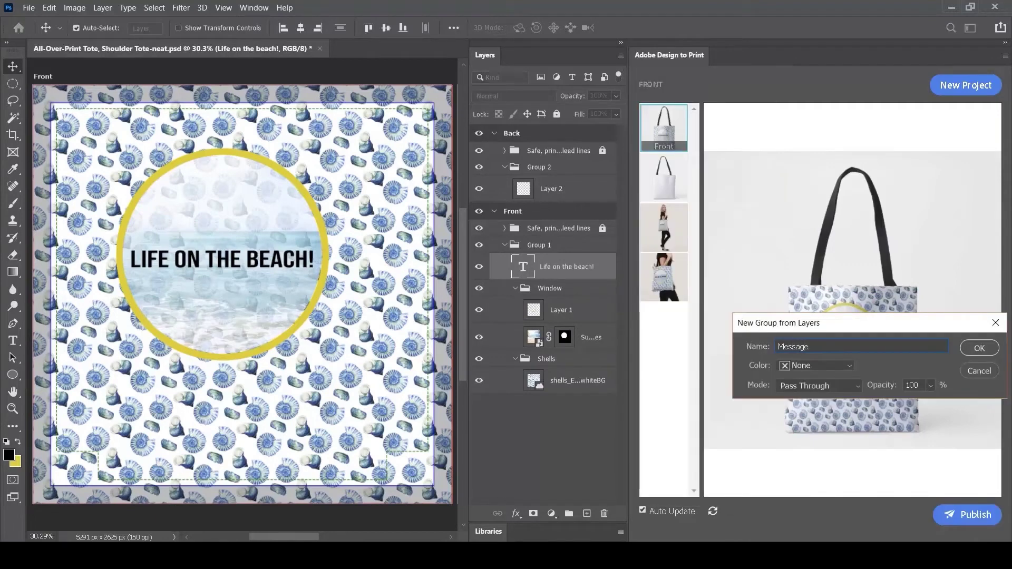
left_click(962, 342)
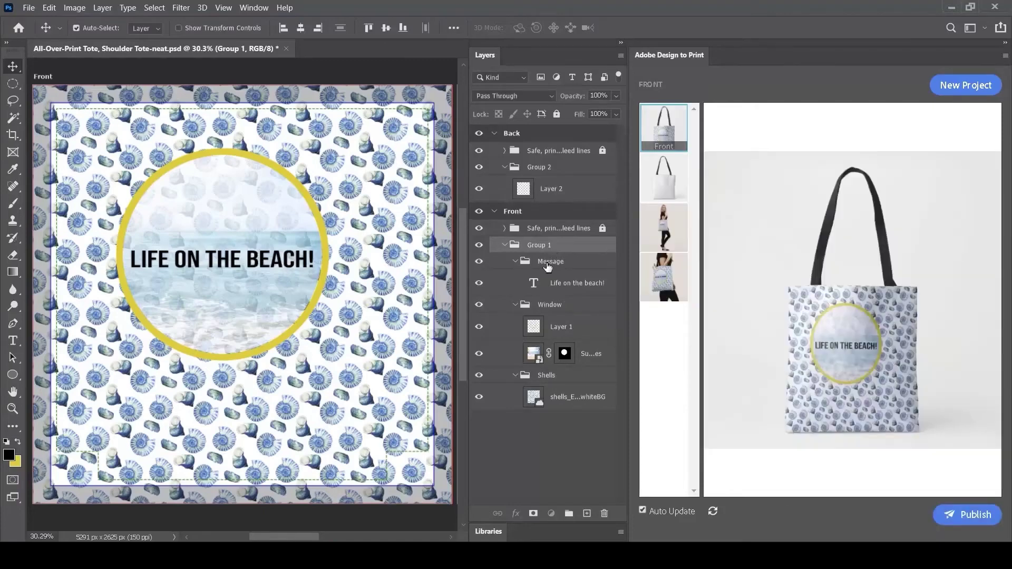
- Move the Message, Window and Shells groups out under Front and delete the empty Group 1
left_click(546, 262)
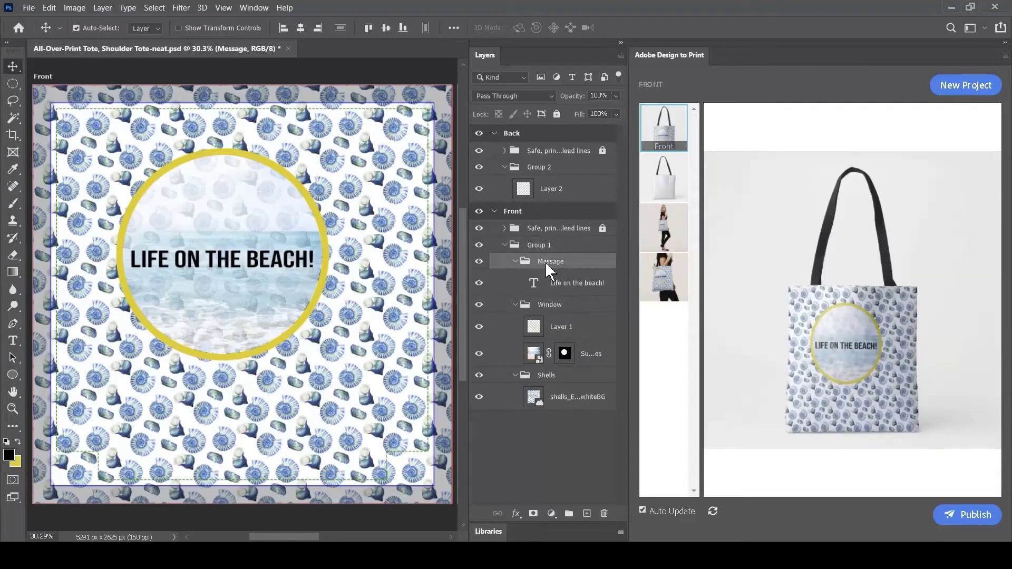
left_click(548, 374)
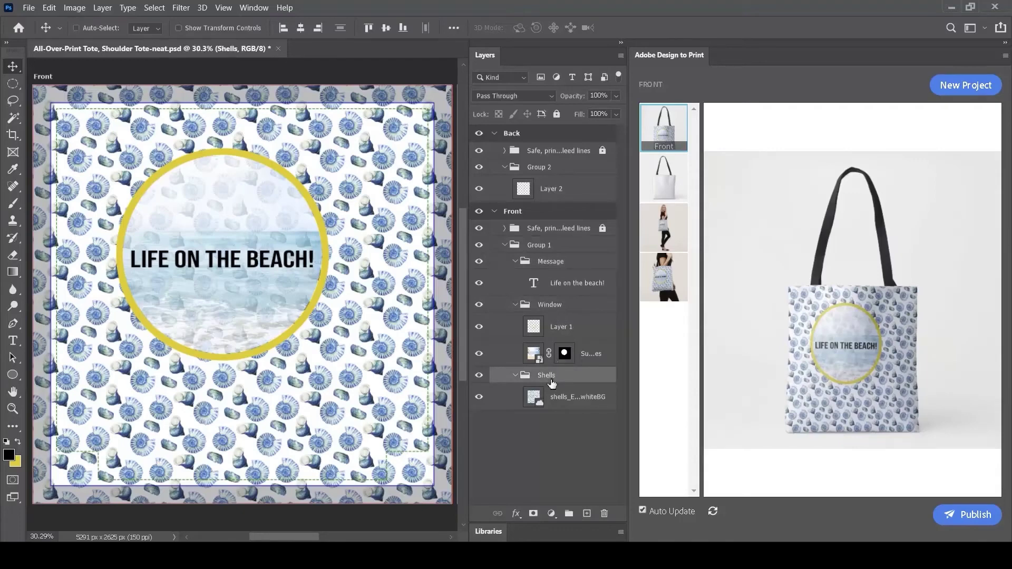
left_click(559, 311, "ctrl")
left_click(560, 263, "ctrl")
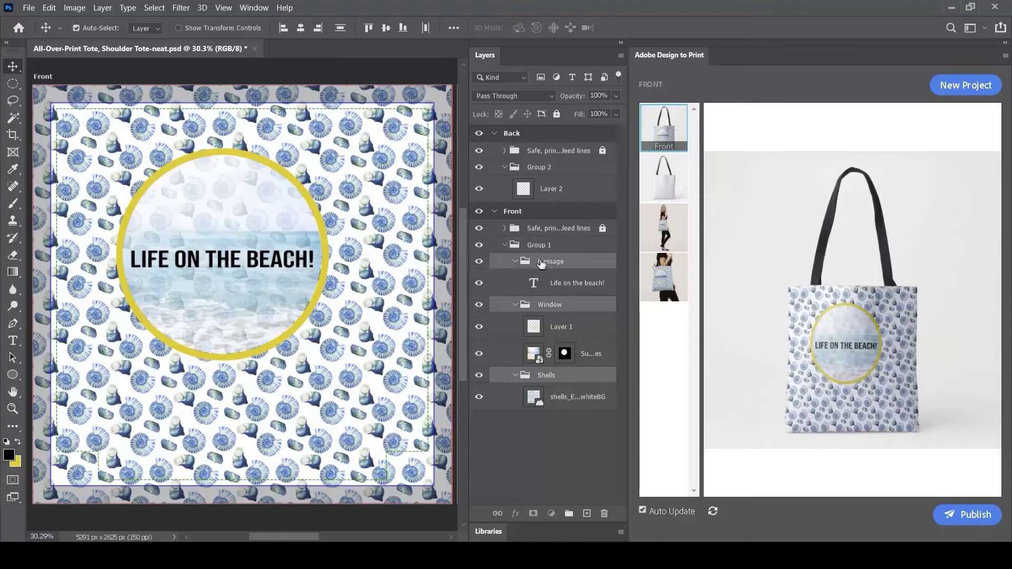
left_click_drag(543, 265, 533, 235)
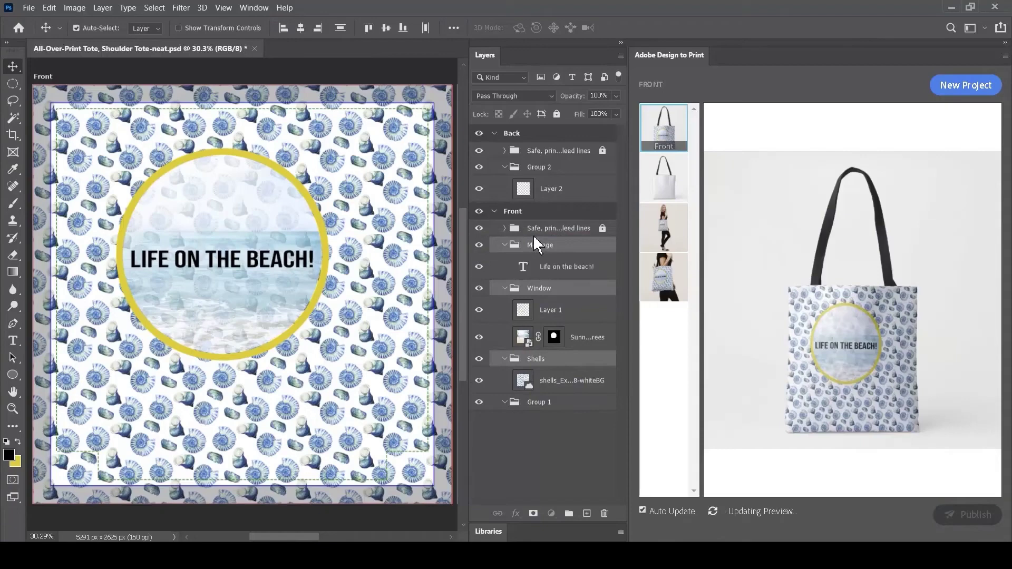
left_click(544, 405)
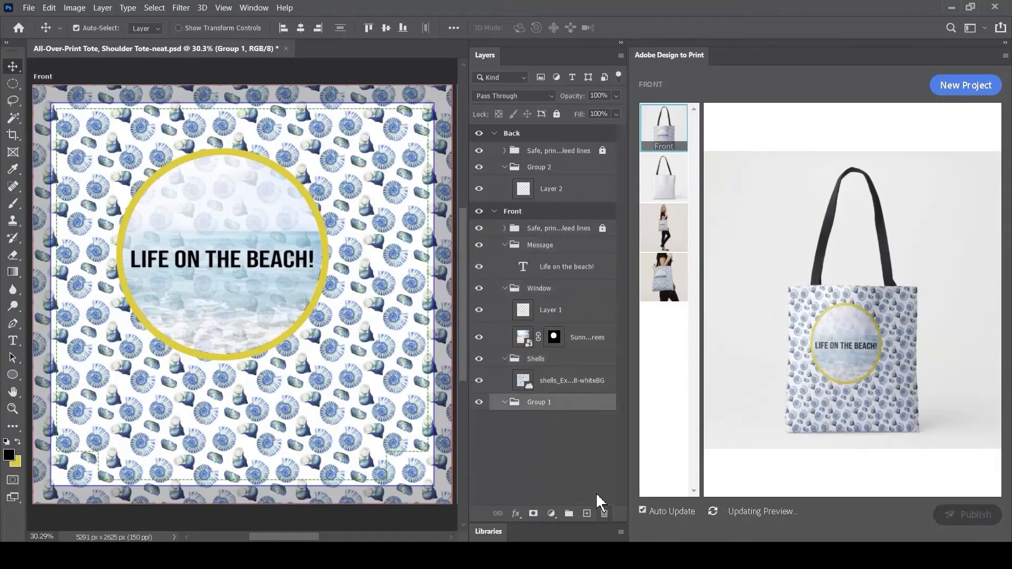
left_click(604, 512)
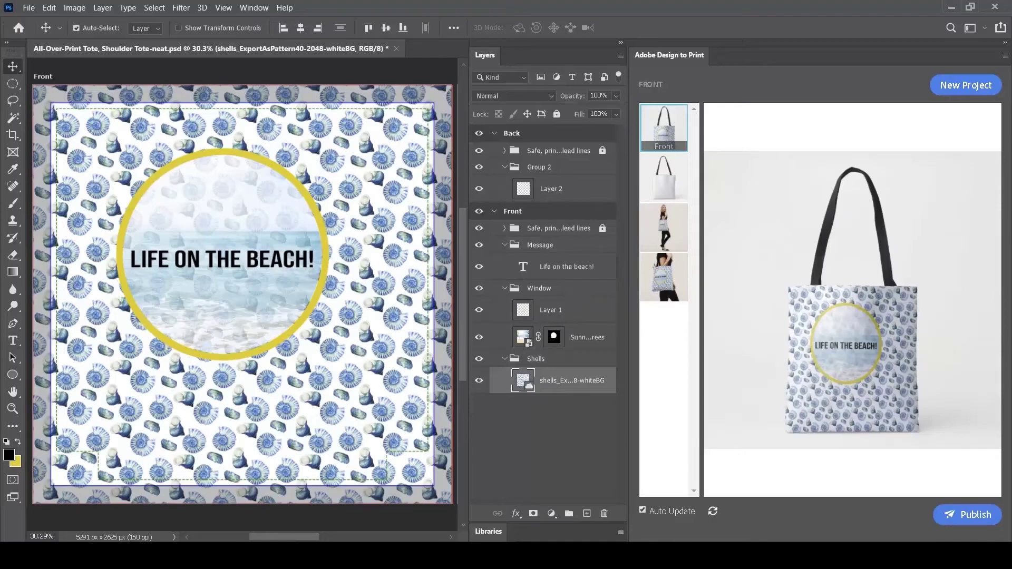
- Republish the regrouped tote to Zazzle using Object Level Upload
left_click(938, 515)
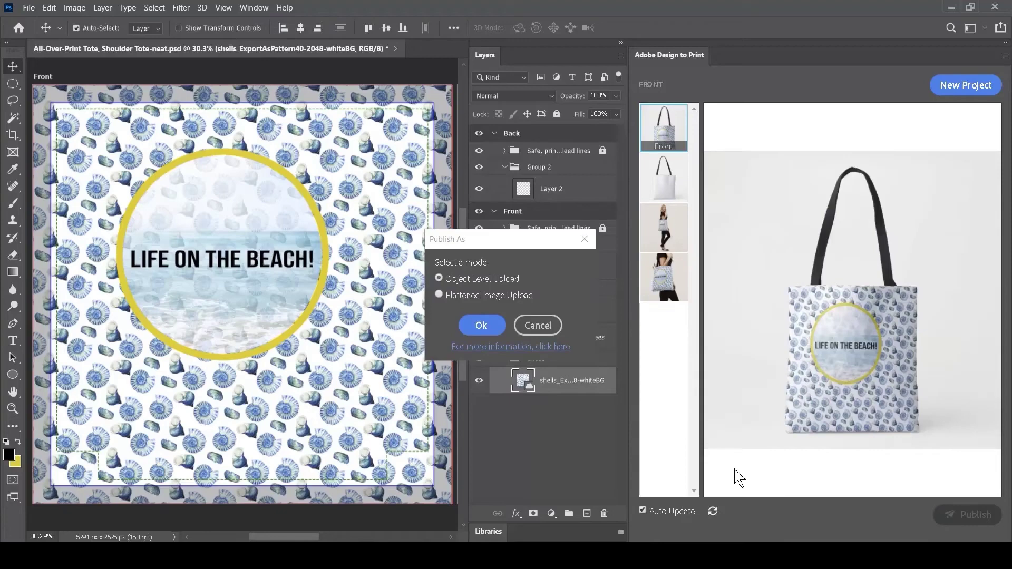
left_click(492, 324)
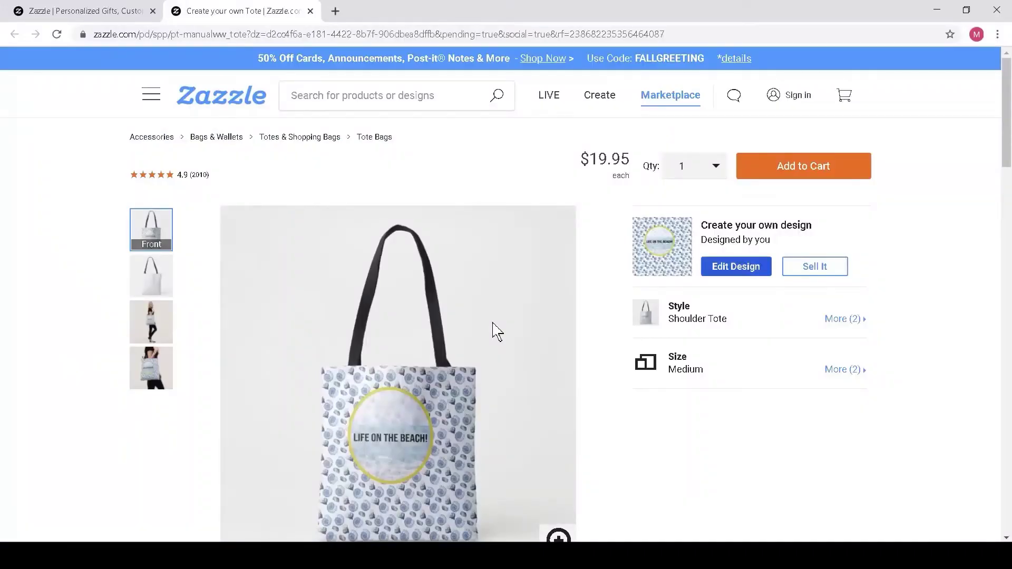
- In Zazzle's editor, toggle Message.png and Window.png visibility off and on, then collapse the Layers panel
left_click(711, 265)
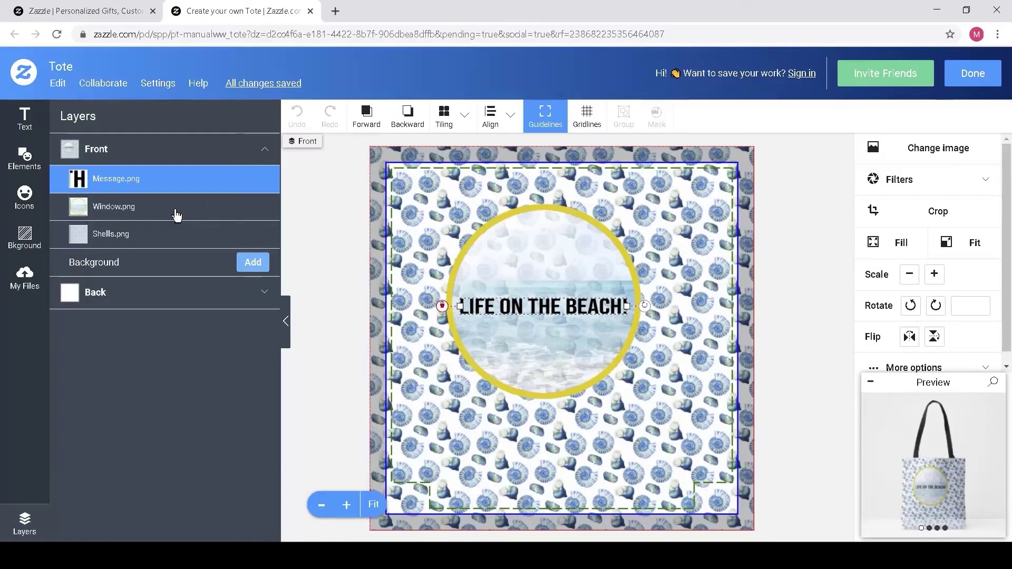
left_click(263, 180)
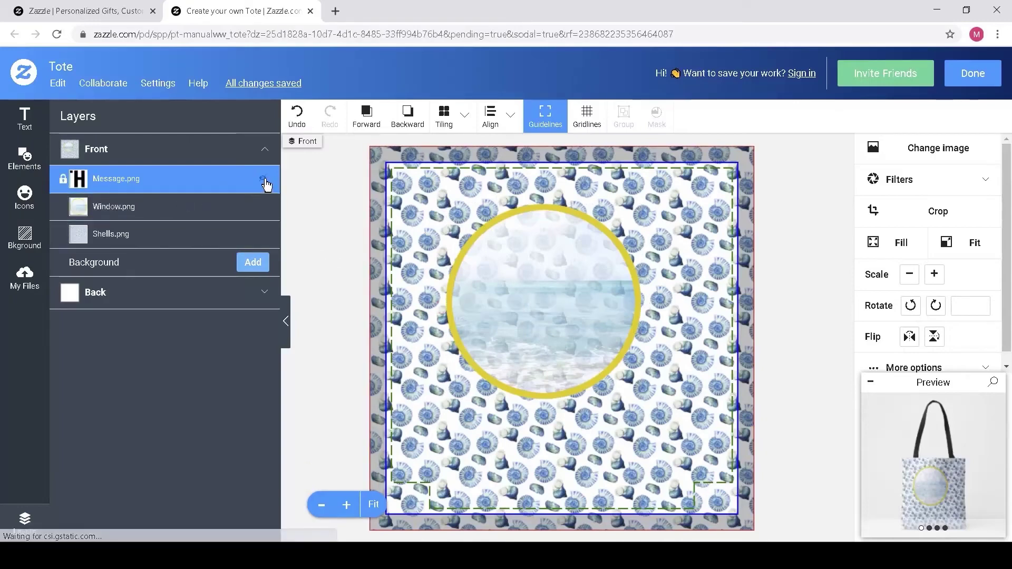
left_click(264, 207)
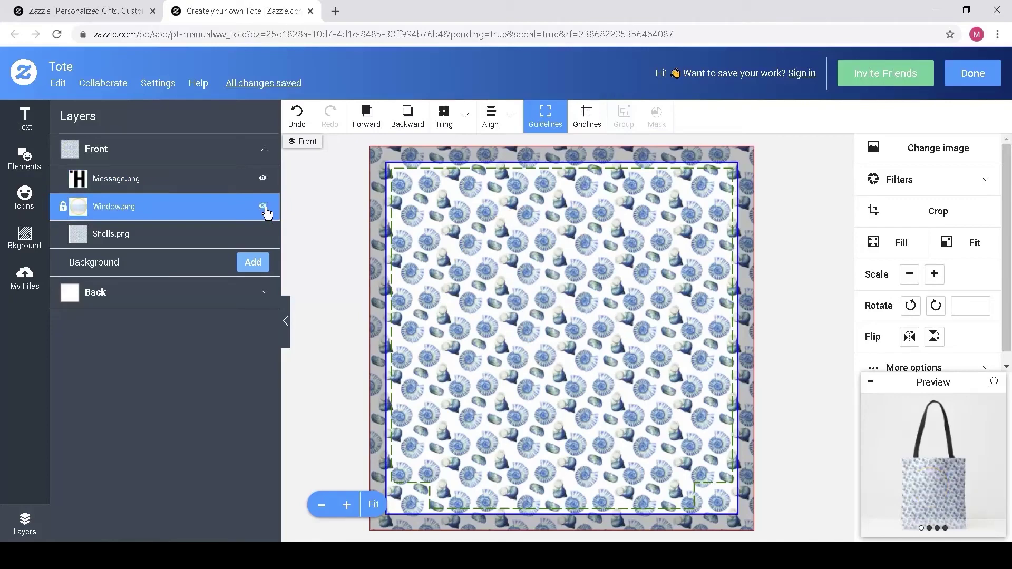
left_click(267, 184)
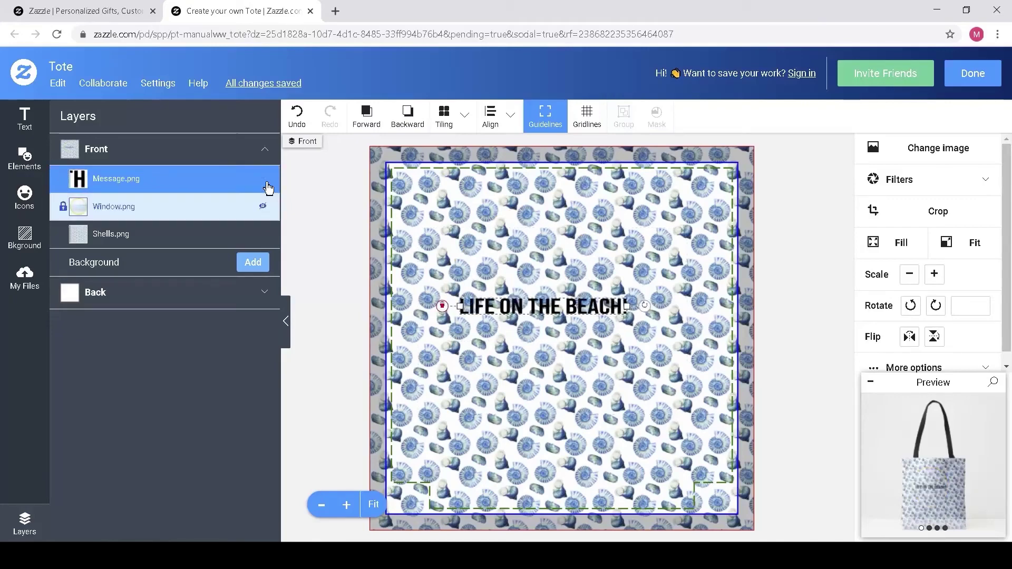
left_click(265, 206)
left_click(269, 191)
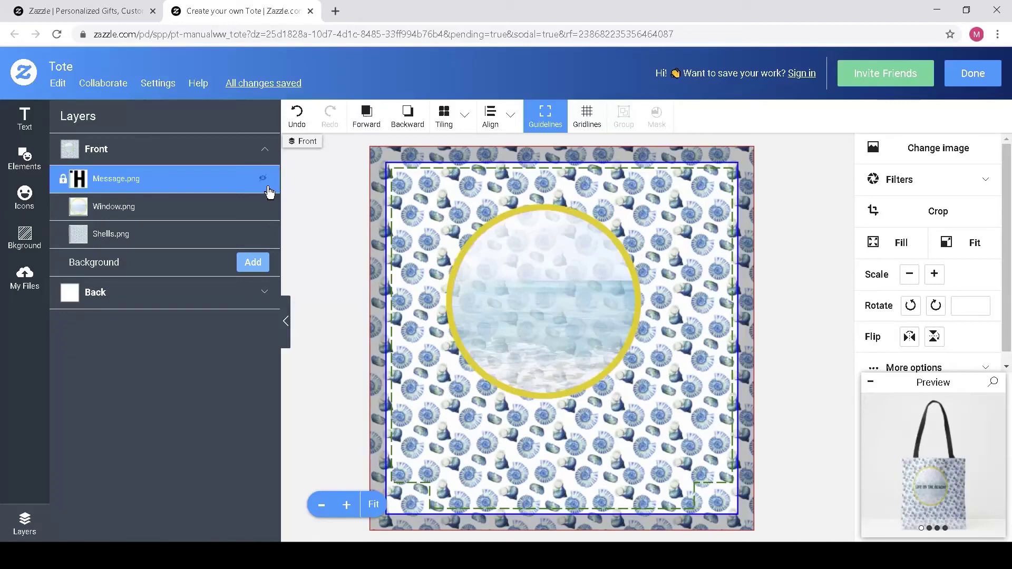
left_click(267, 185)
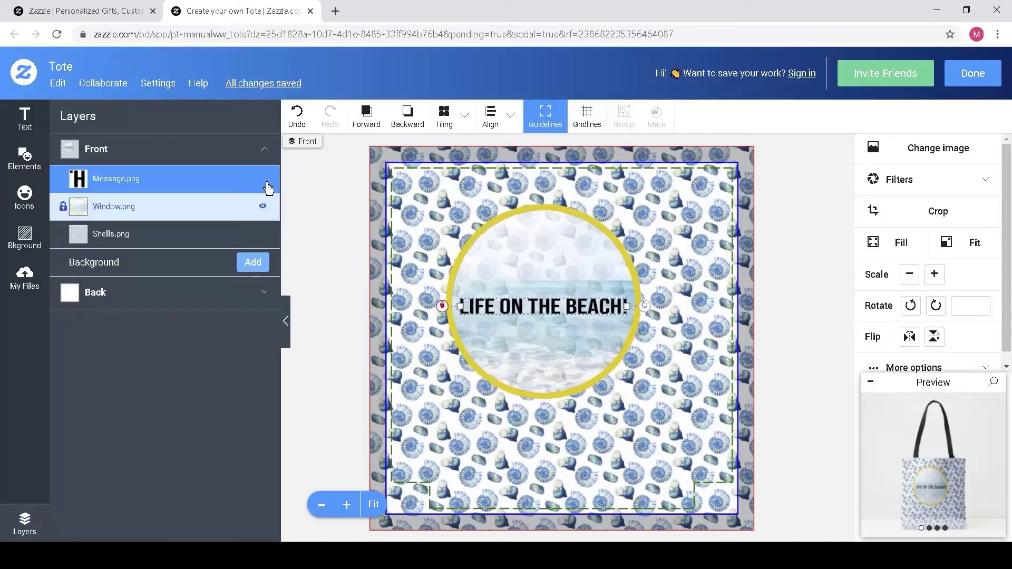
left_click(264, 208)
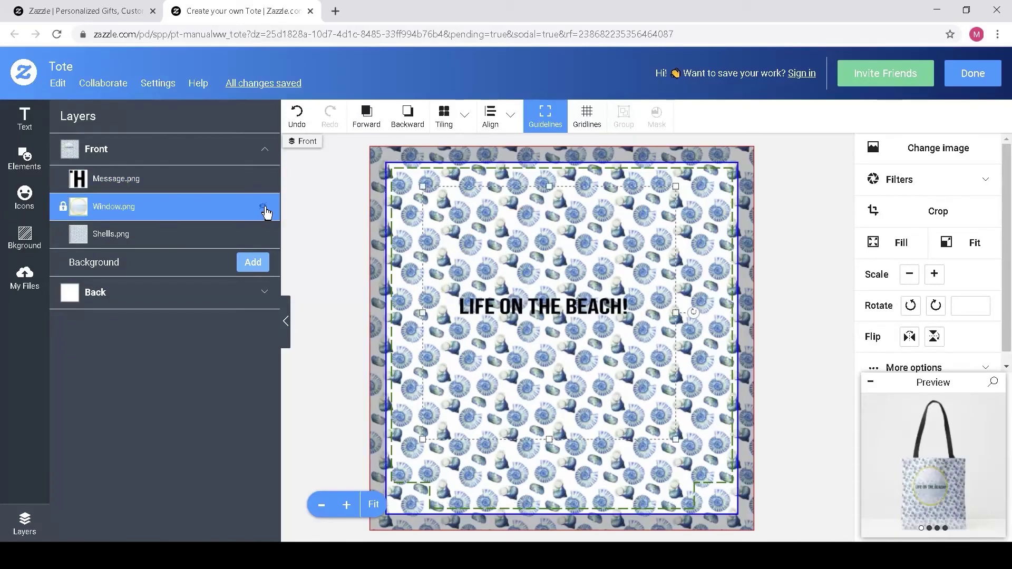
left_click(265, 208)
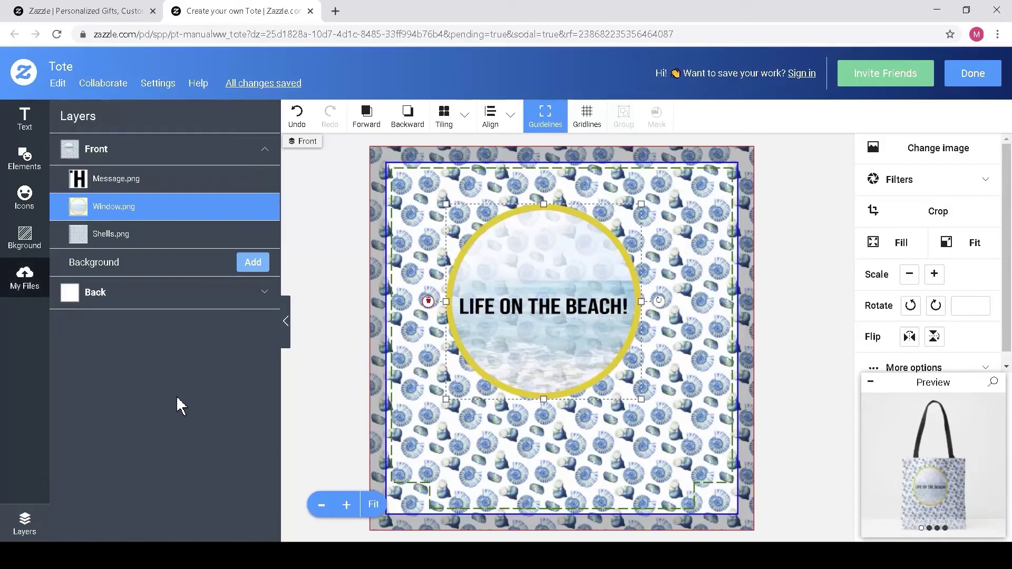
left_click(32, 288)
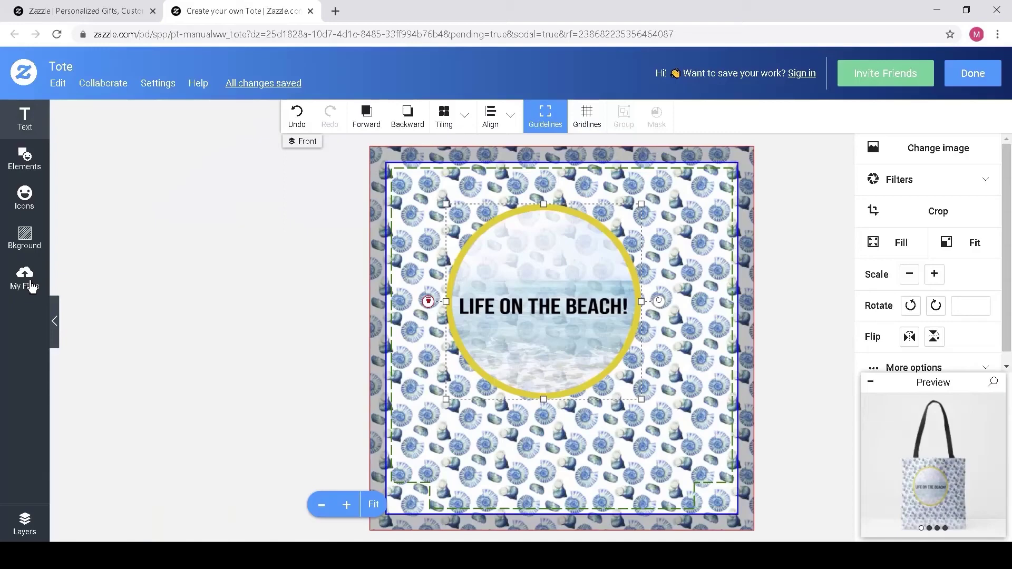
- Add the yellow smiley from My Files, shrink it into the tote's bottom-right corner, and finish editing
left_click(25, 279)
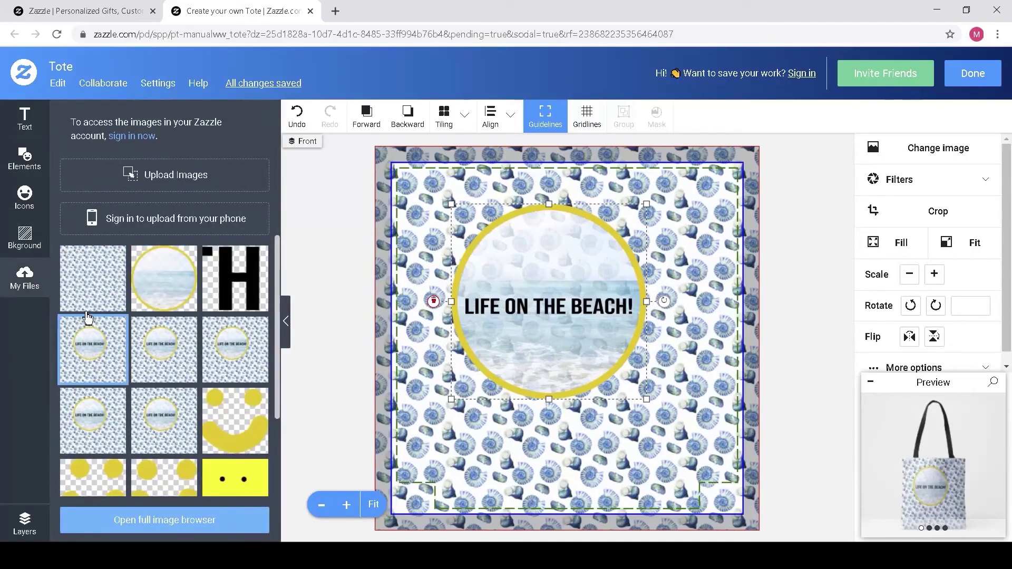
left_click(256, 430)
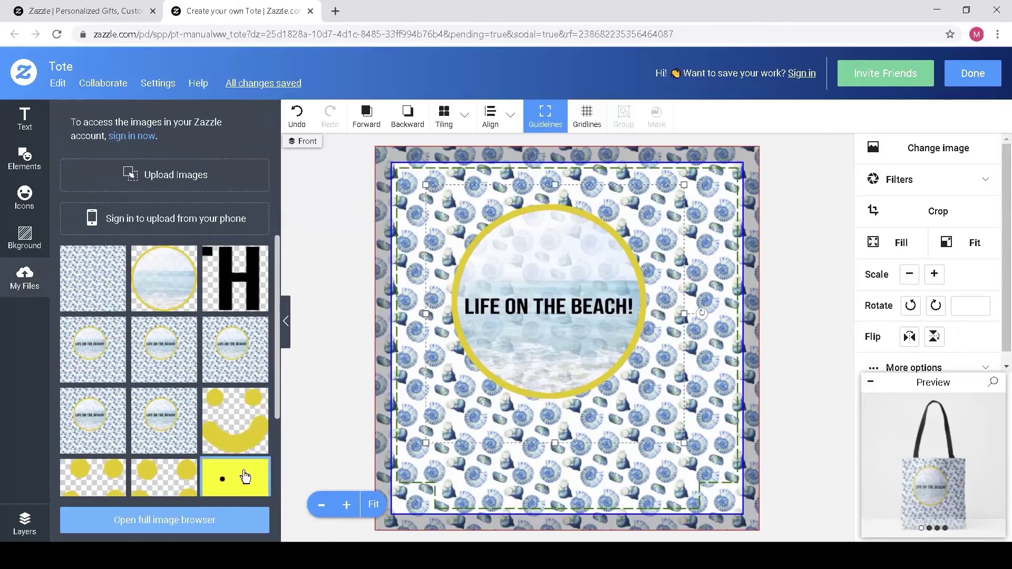
left_click(244, 483)
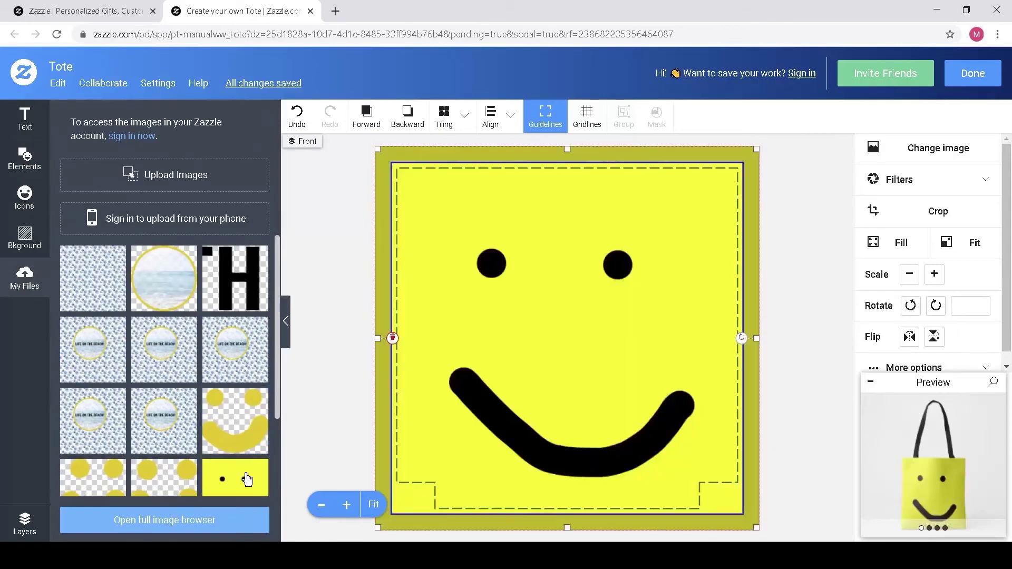
left_click_drag(378, 150, 627, 413)
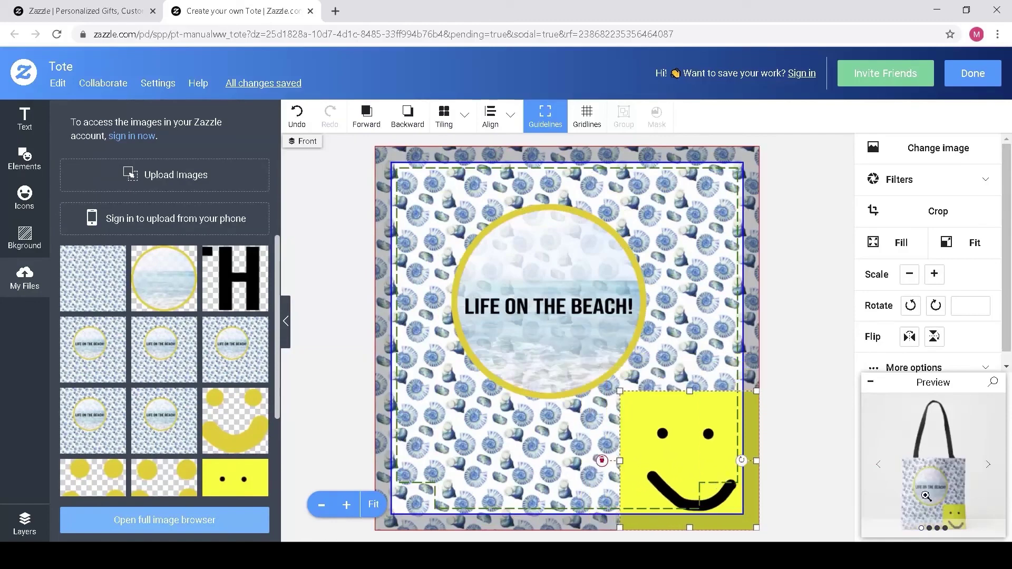
left_click(975, 74)
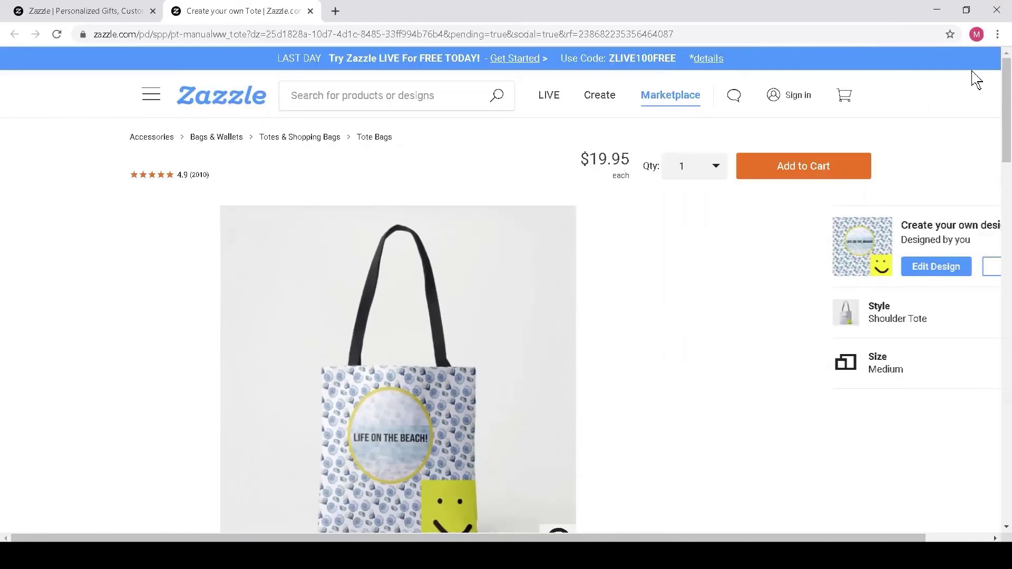